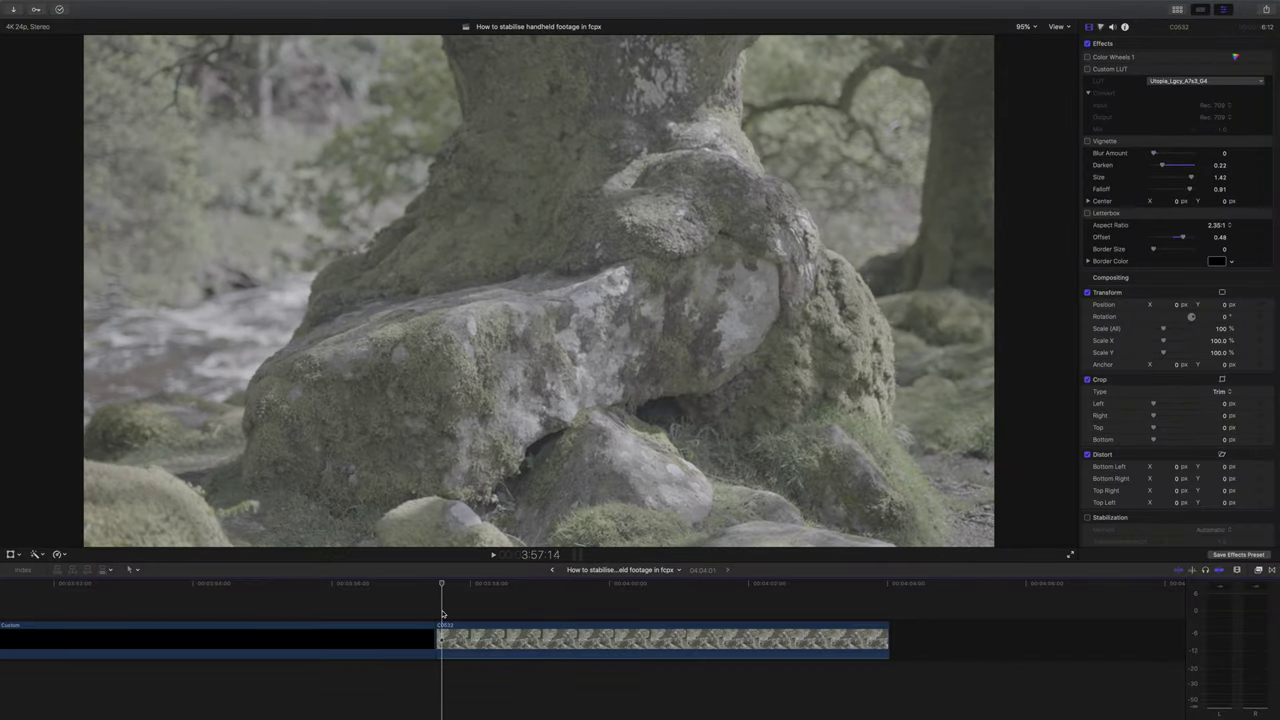
# Step: Move the playhead to the start of clip C0532 and enable its Color Wheels 1, Custom LUT, Vignette and Letterbox effects
pyautogui.moveTo(443, 614); pyautogui.dragTo(437, 617)
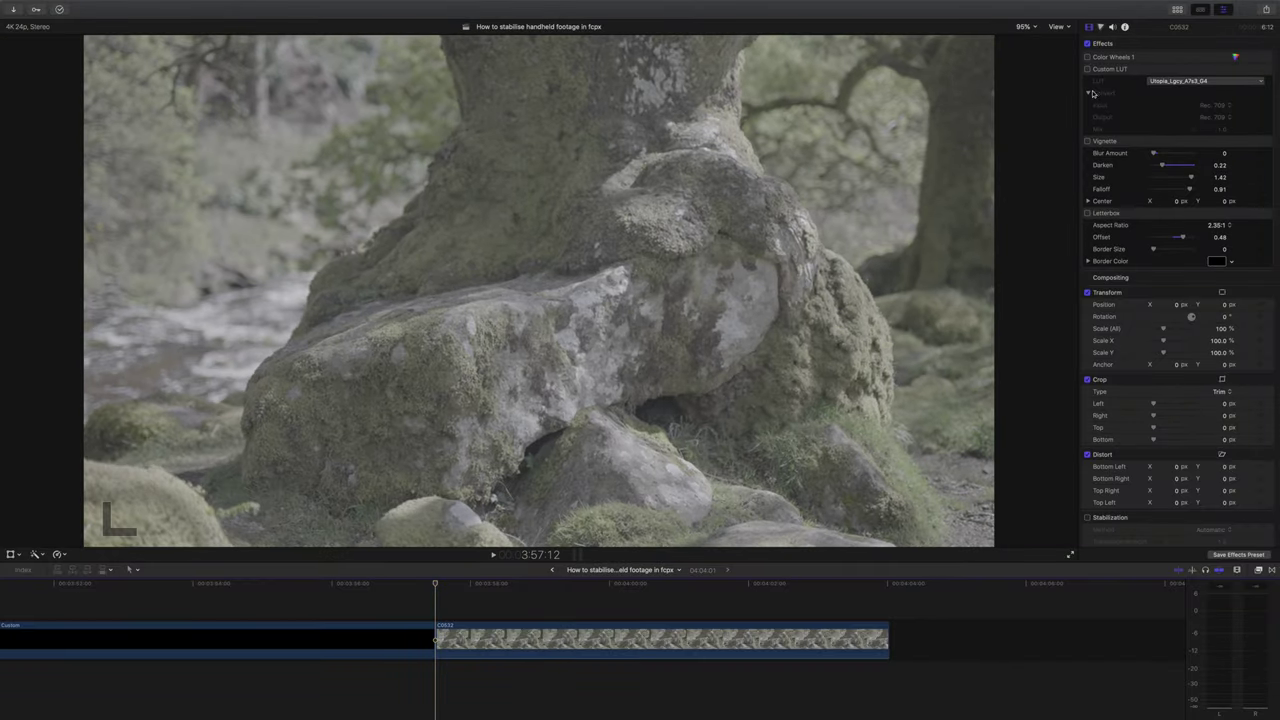
pyautogui.click(1087, 57)
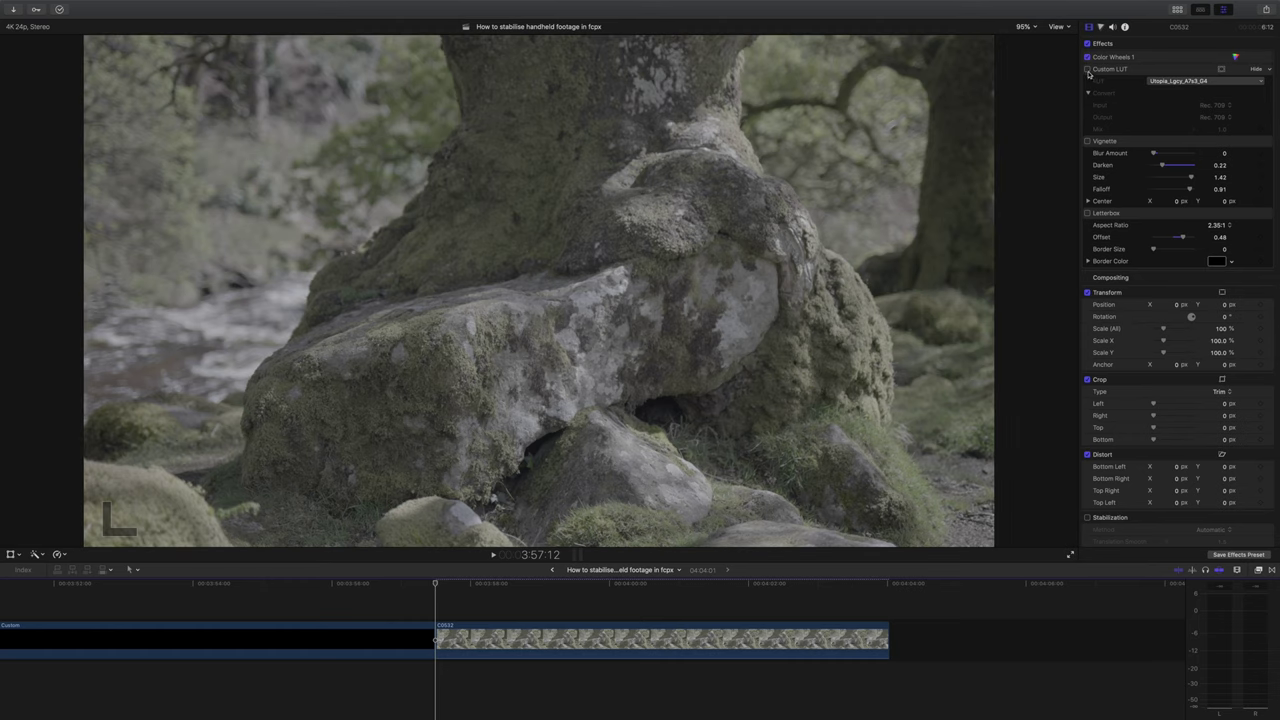
pyautogui.click(1087, 69)
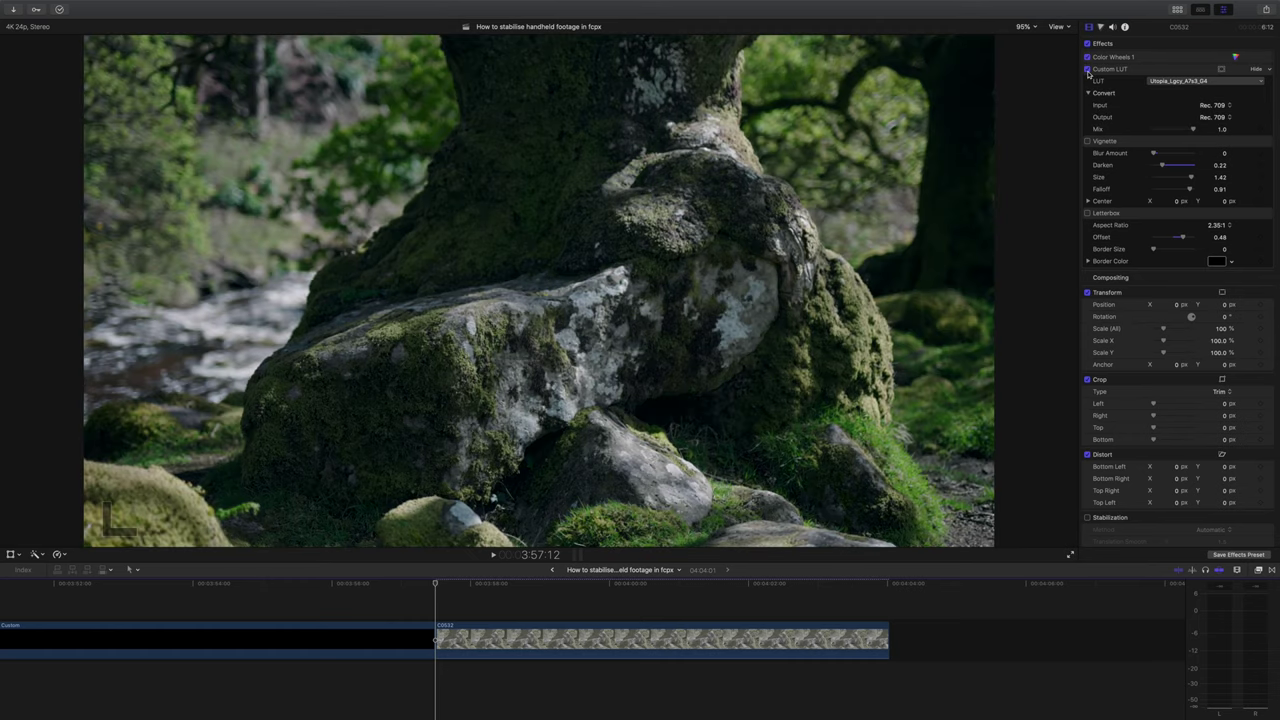
pyautogui.click(1087, 142)
pyautogui.click(1087, 213)
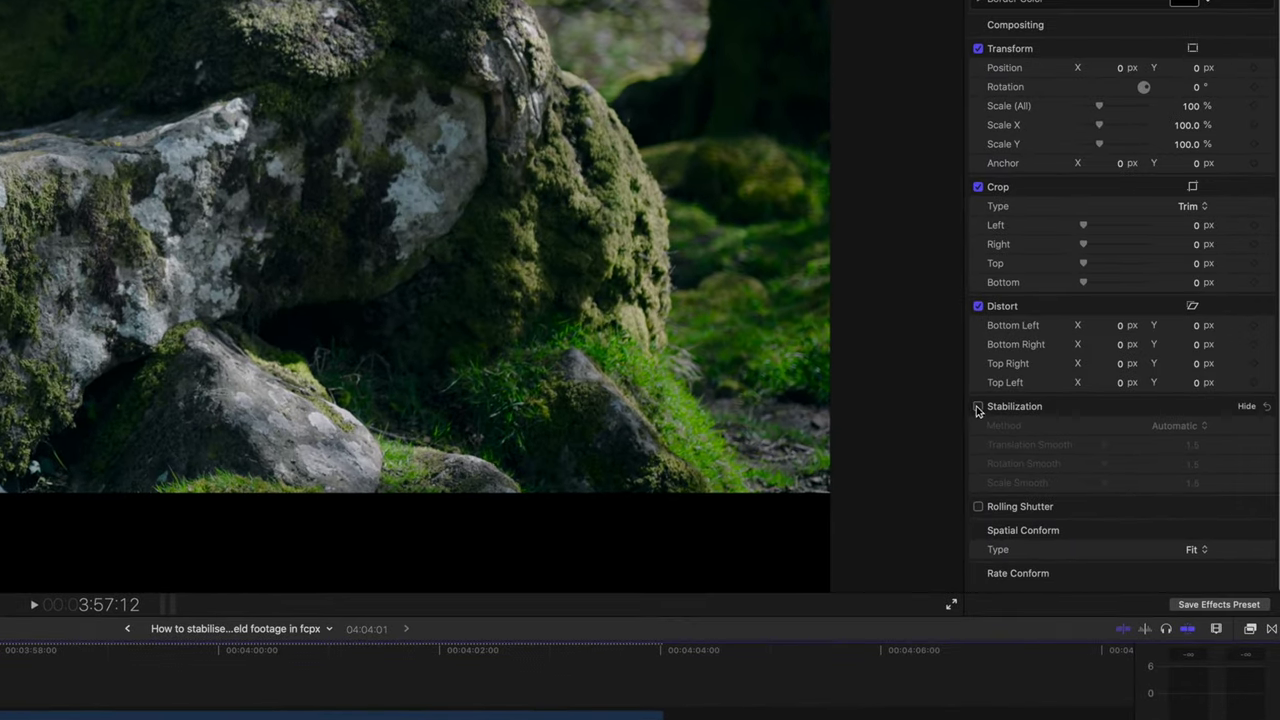
# Step: Turn on Stabilization for the clip and set its method to SmoothCam, trying InertiaCam first
pyautogui.click(1035, 364)
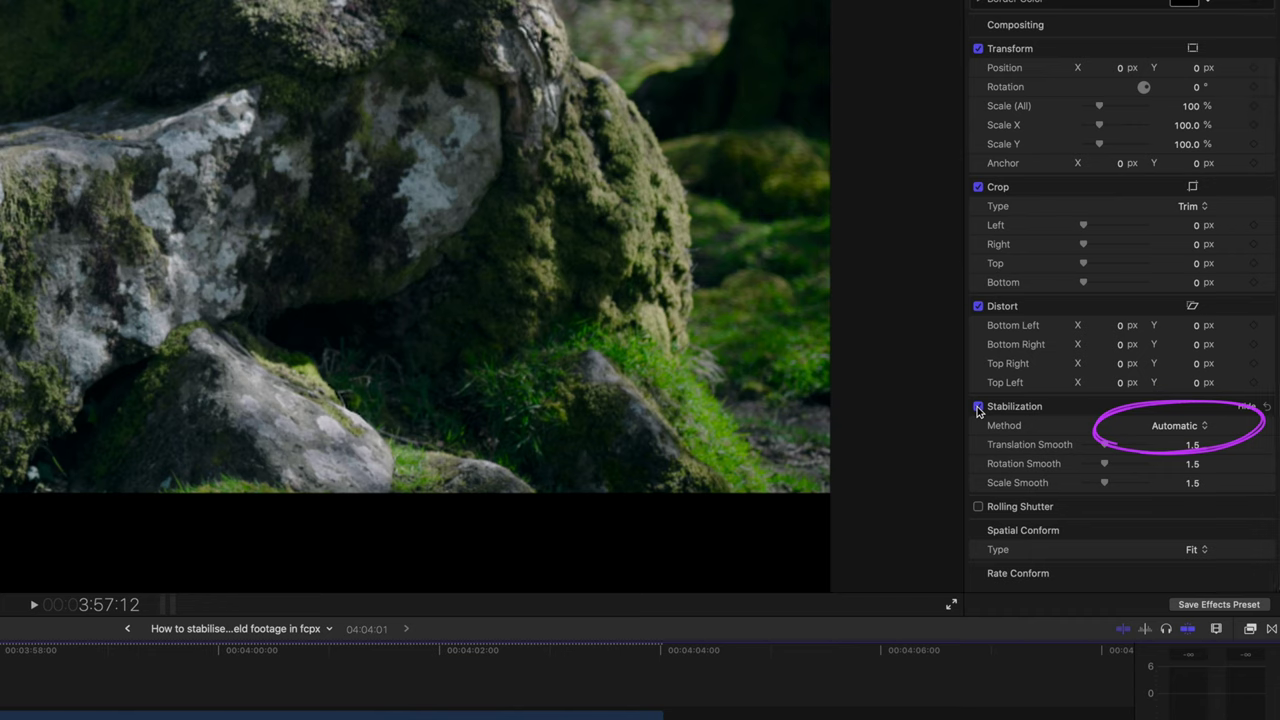
pyautogui.click(1176, 428)
pyautogui.click(1176, 441)
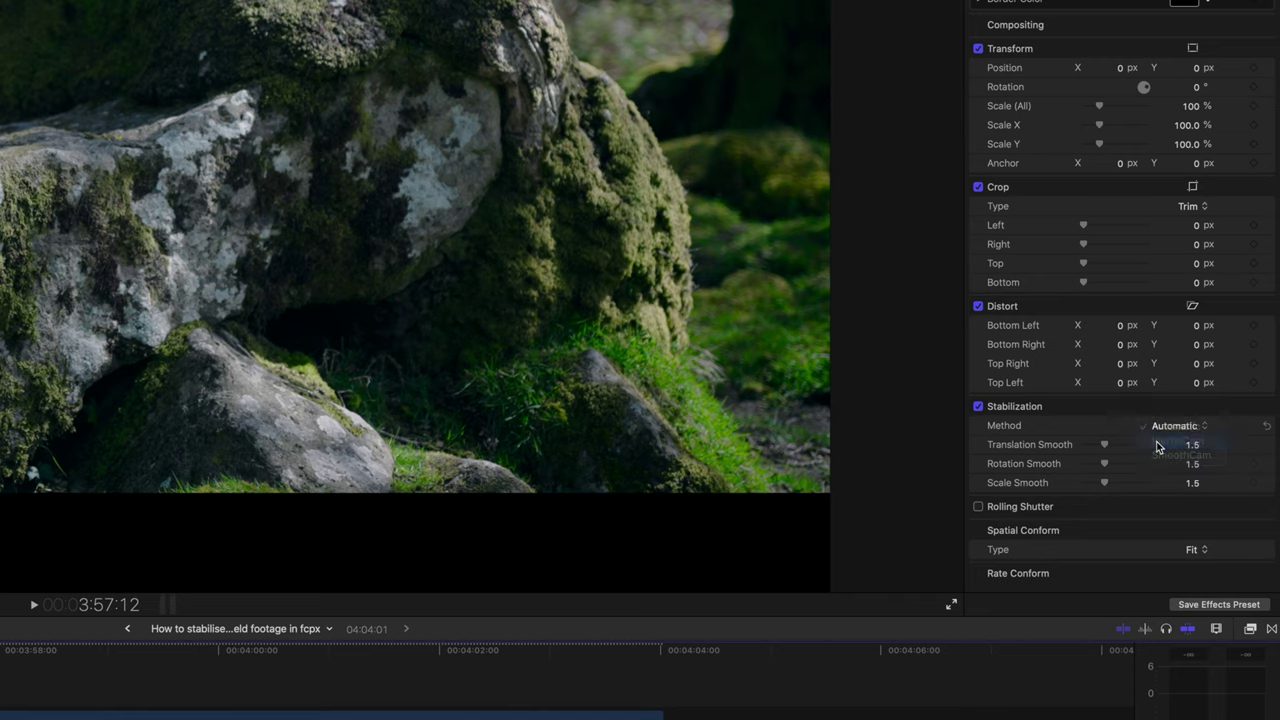
pyautogui.click(1172, 446)
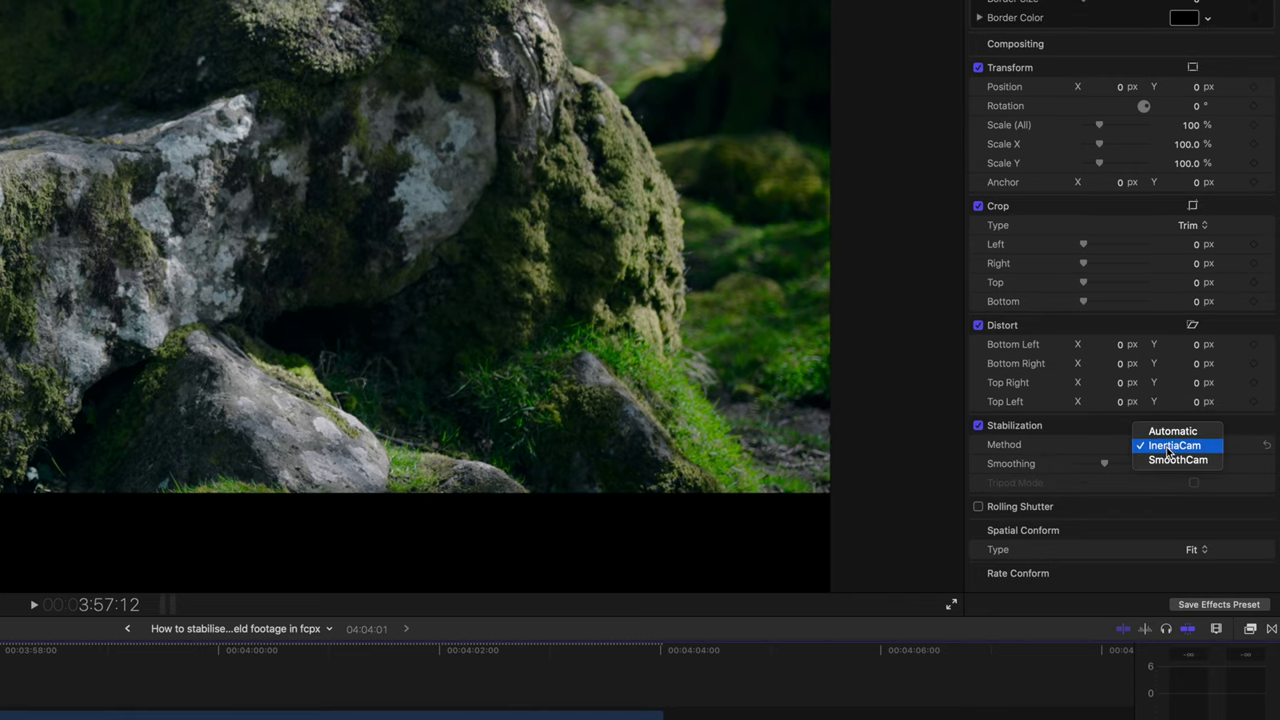
pyautogui.click(1172, 461)
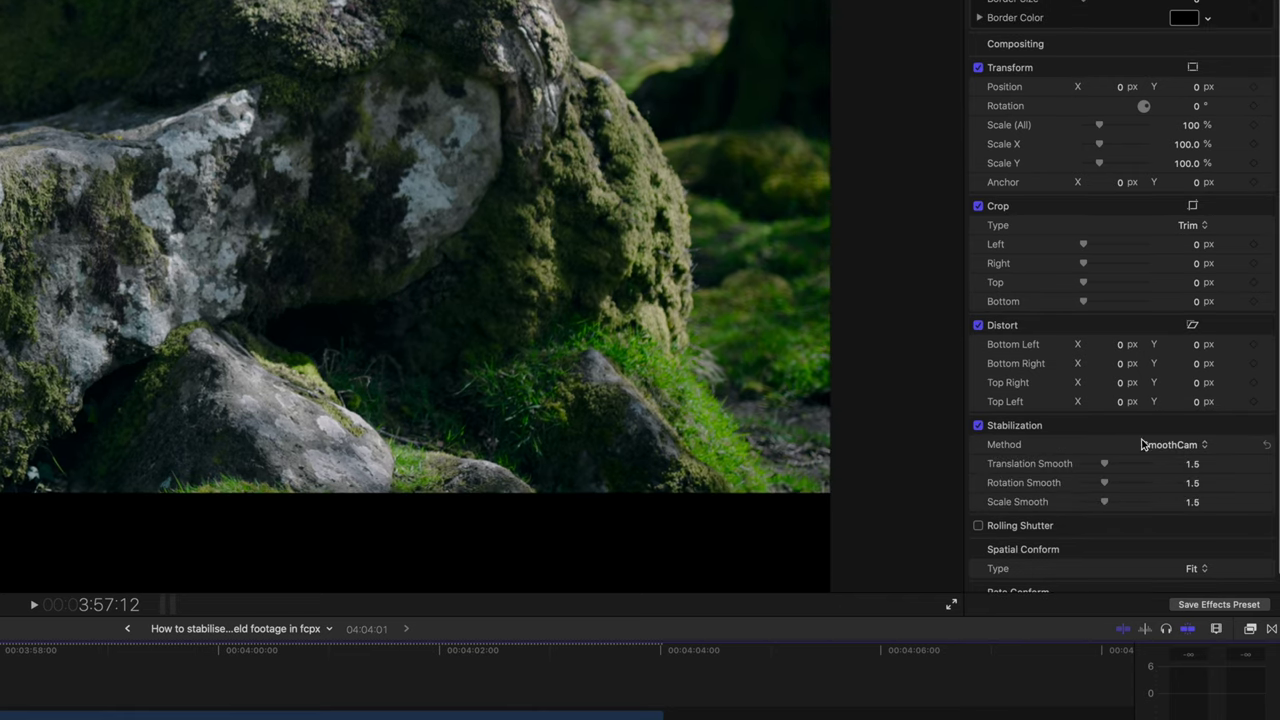
pyautogui.scroll(-2, 1130, 438)
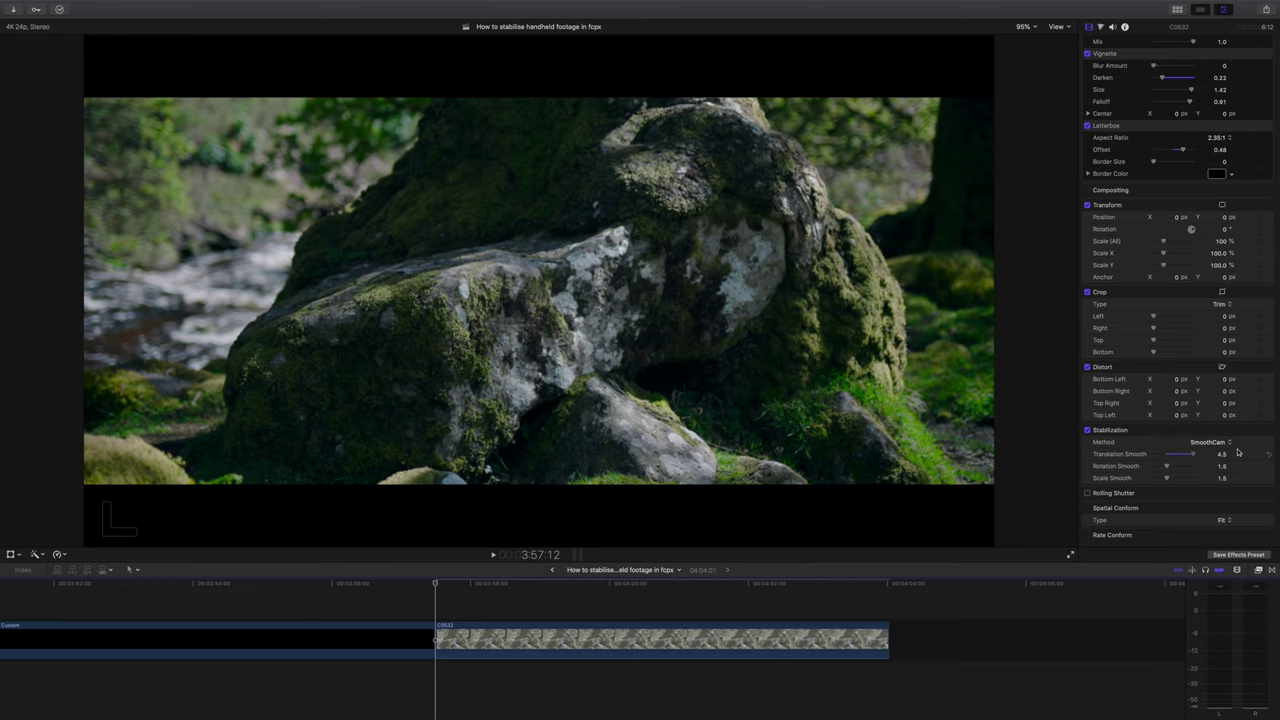
# Step: Try low and high Translation Smooth values, set it to 4.5, and preview the clip full screen
pyautogui.moveTo(1221, 454); pyautogui.dragTo(1167, 459)
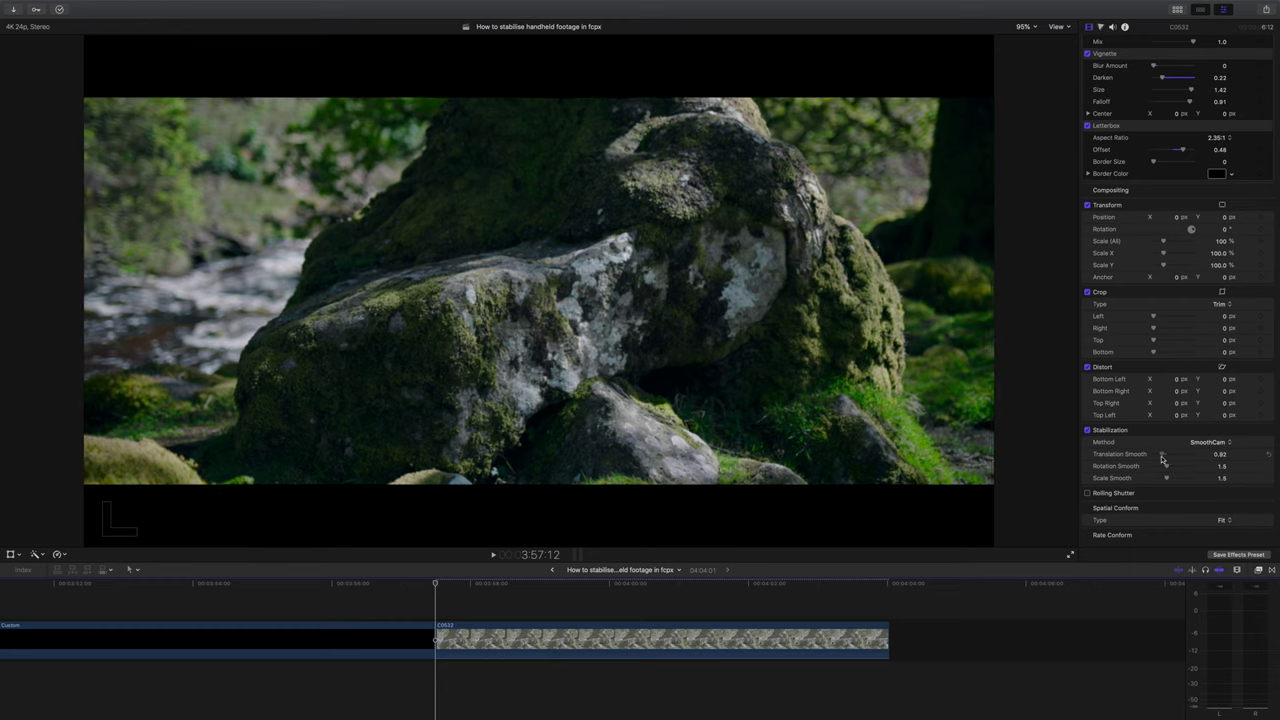
pyautogui.moveTo(1167, 459); pyautogui.dragTo(1215, 459)
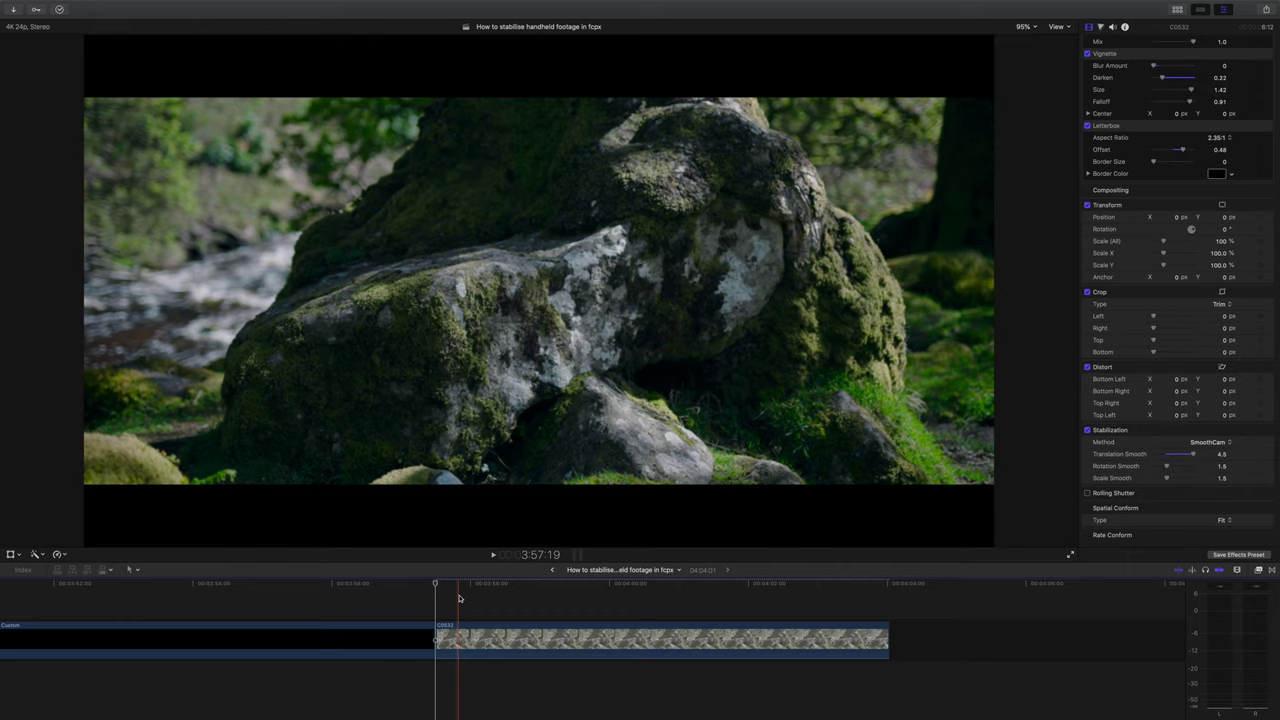
pyautogui.press('super+shift+f')
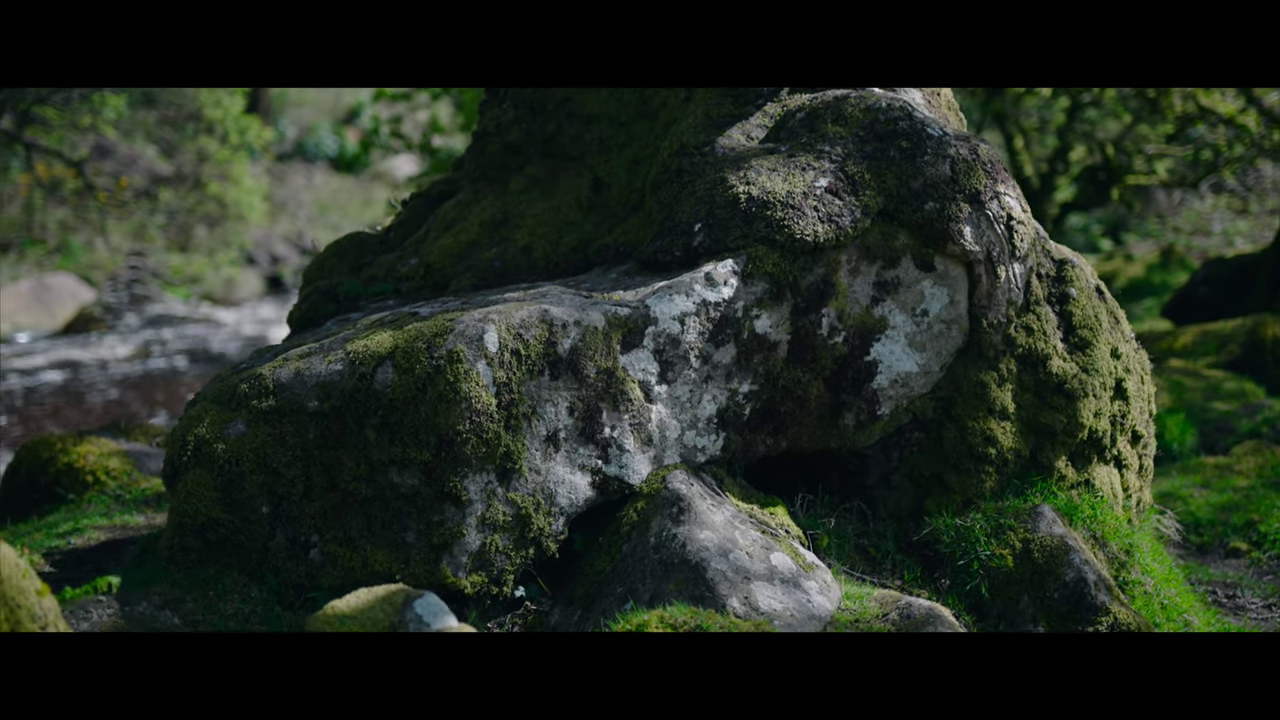
pyautogui.press('Escape')
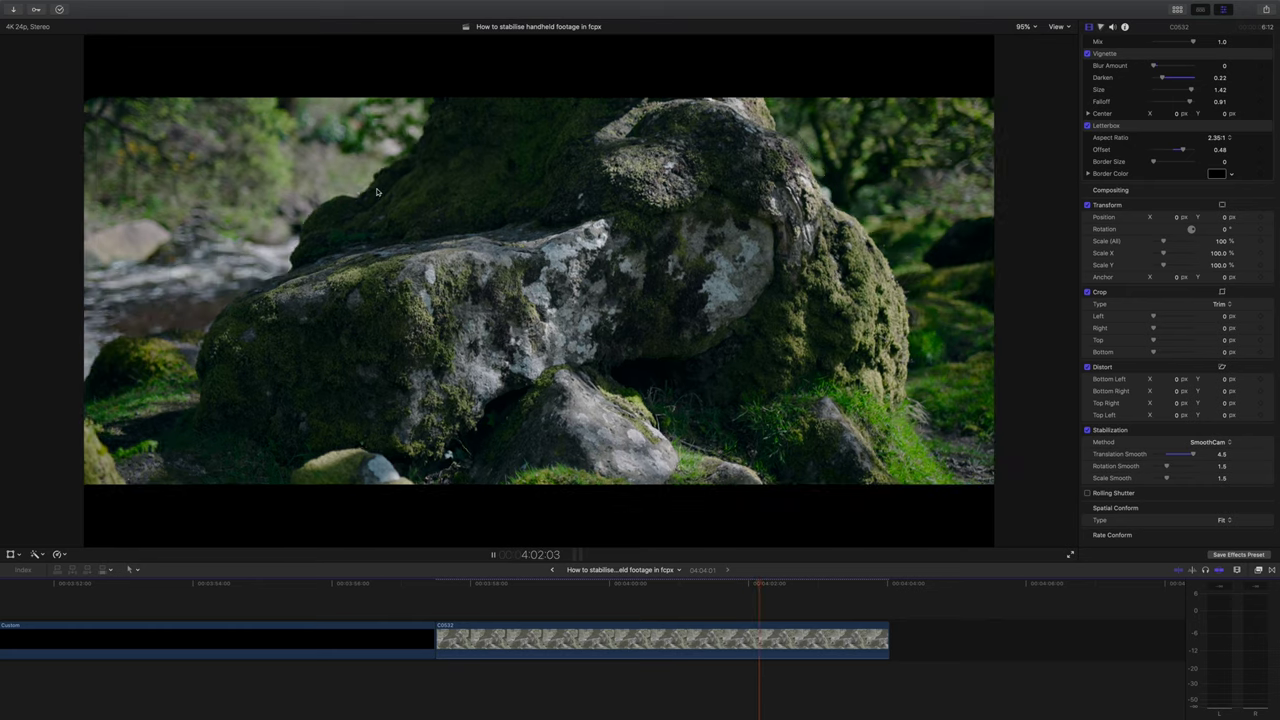
# Step: Lower Translation Smooth to about 1.46, raise Rotation Smooth to 4.5, and play the clip to preview the stabilization
pyautogui.moveTo(1192, 454); pyautogui.dragTo(1166, 455)
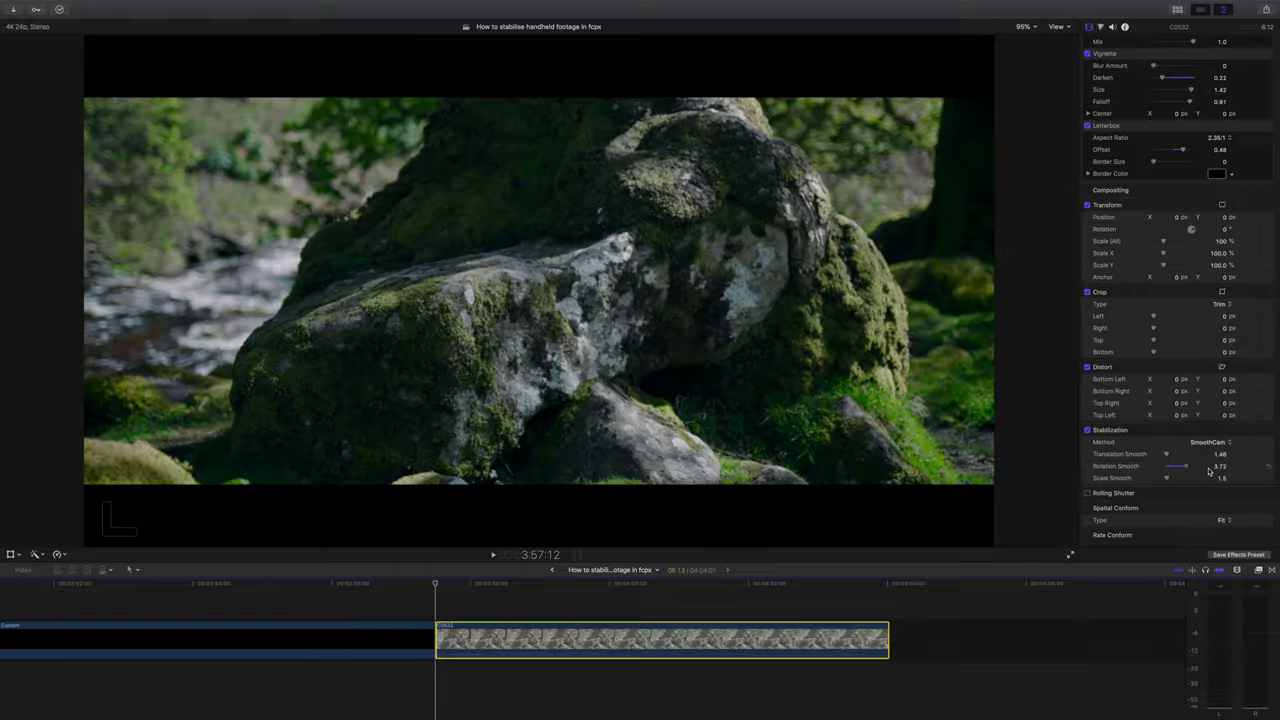
pyautogui.moveTo(1080, 425); pyautogui.dragTo(1259, 429)
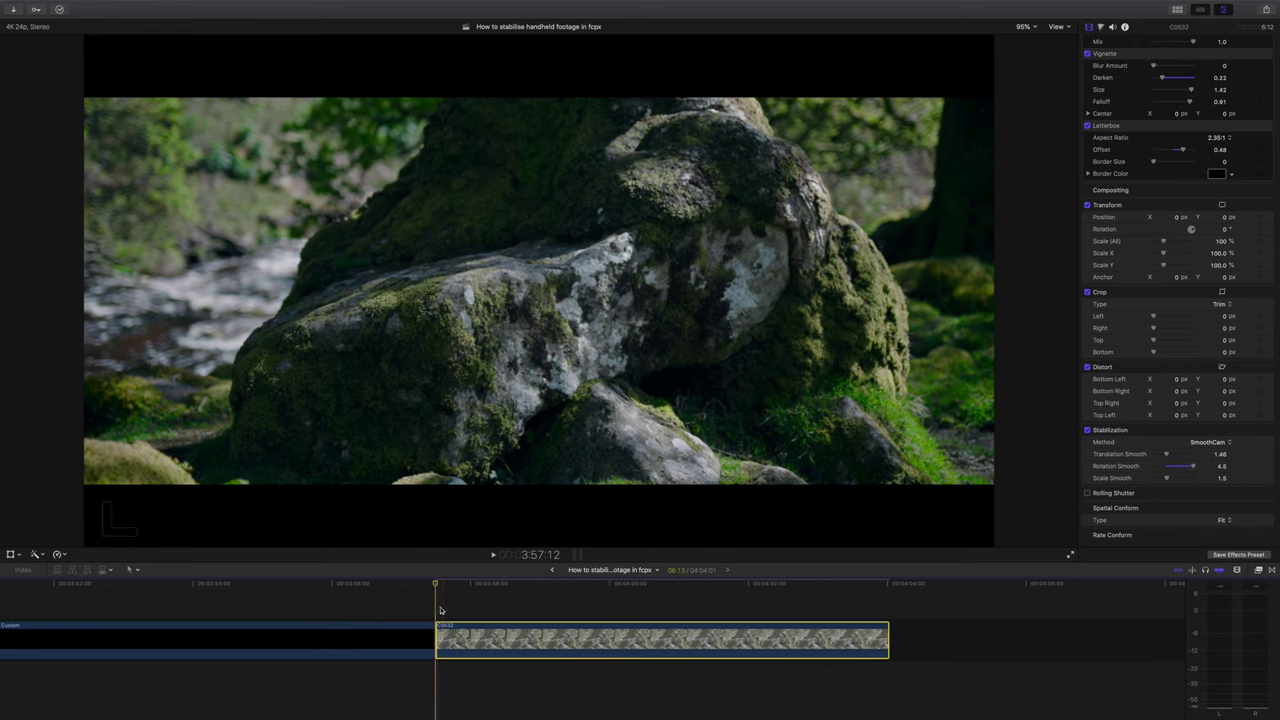
pyautogui.press('space')
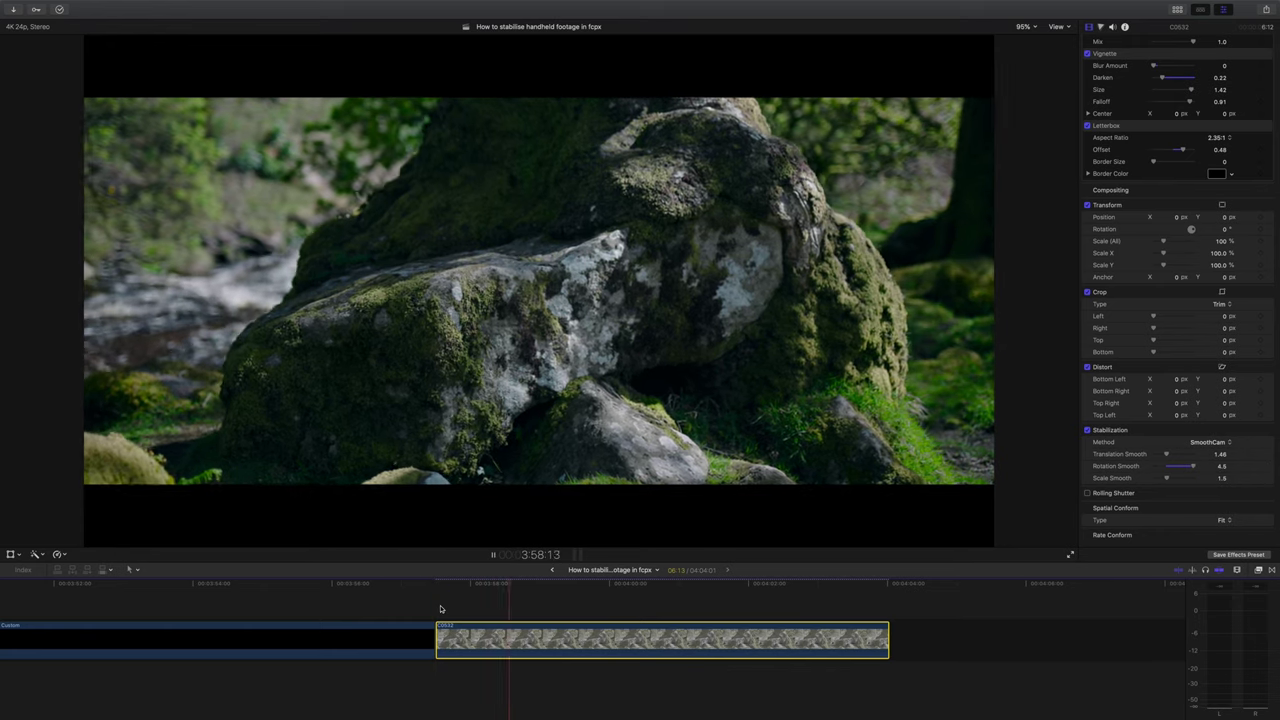
pyautogui.press('space')
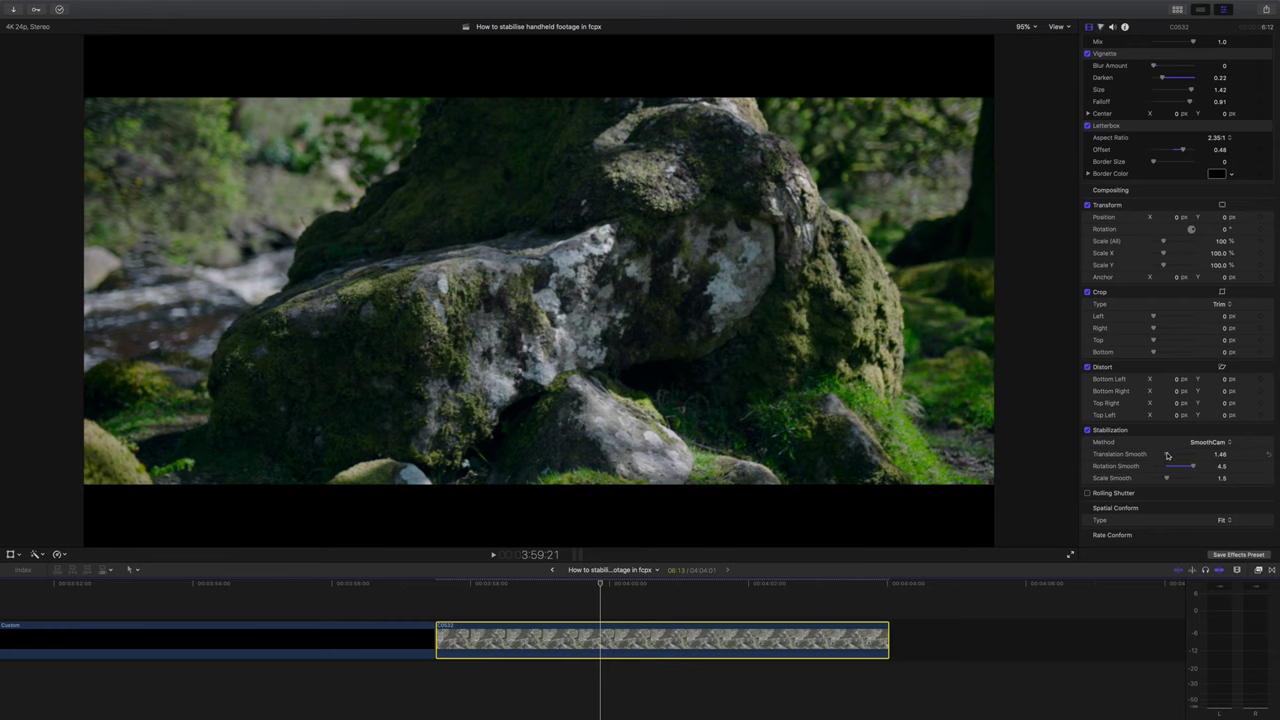
# Step: Set Translation Smooth and Scale Smooth to 0 and play the clip to preview rotation smoothing alone
pyautogui.moveTo(1167, 456); pyautogui.dragTo(1154, 455)
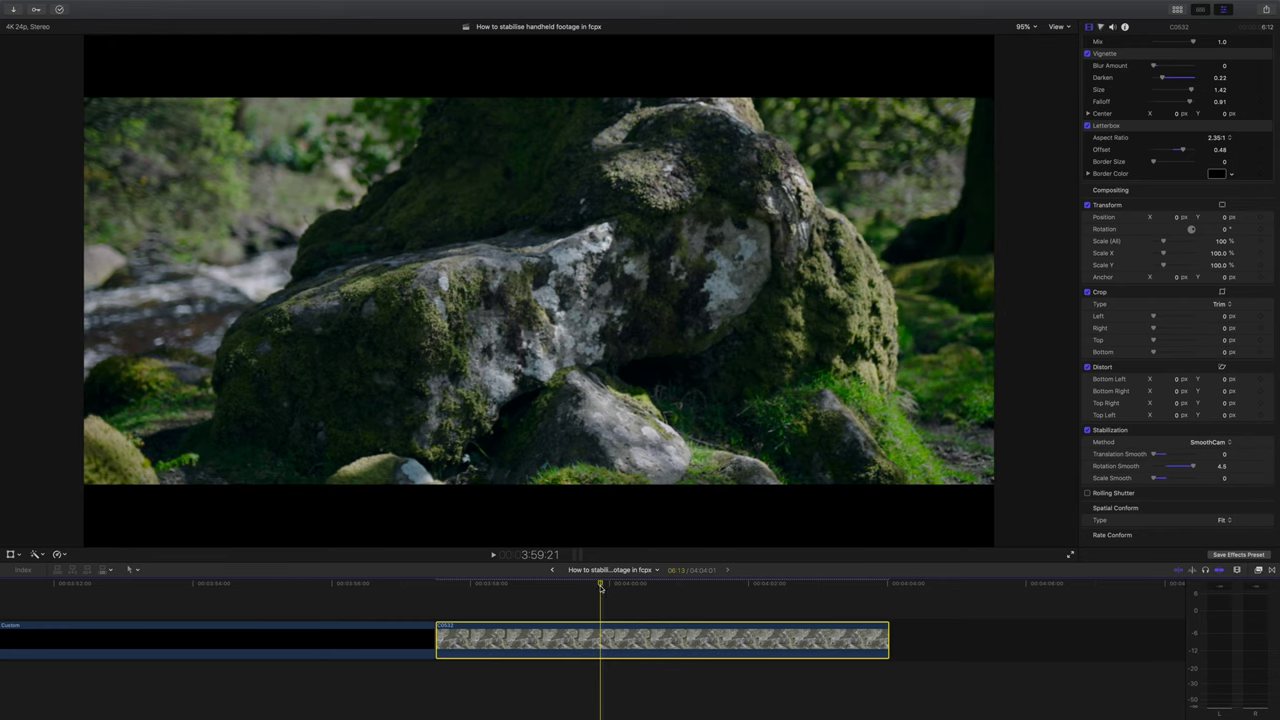
pyautogui.press('space')
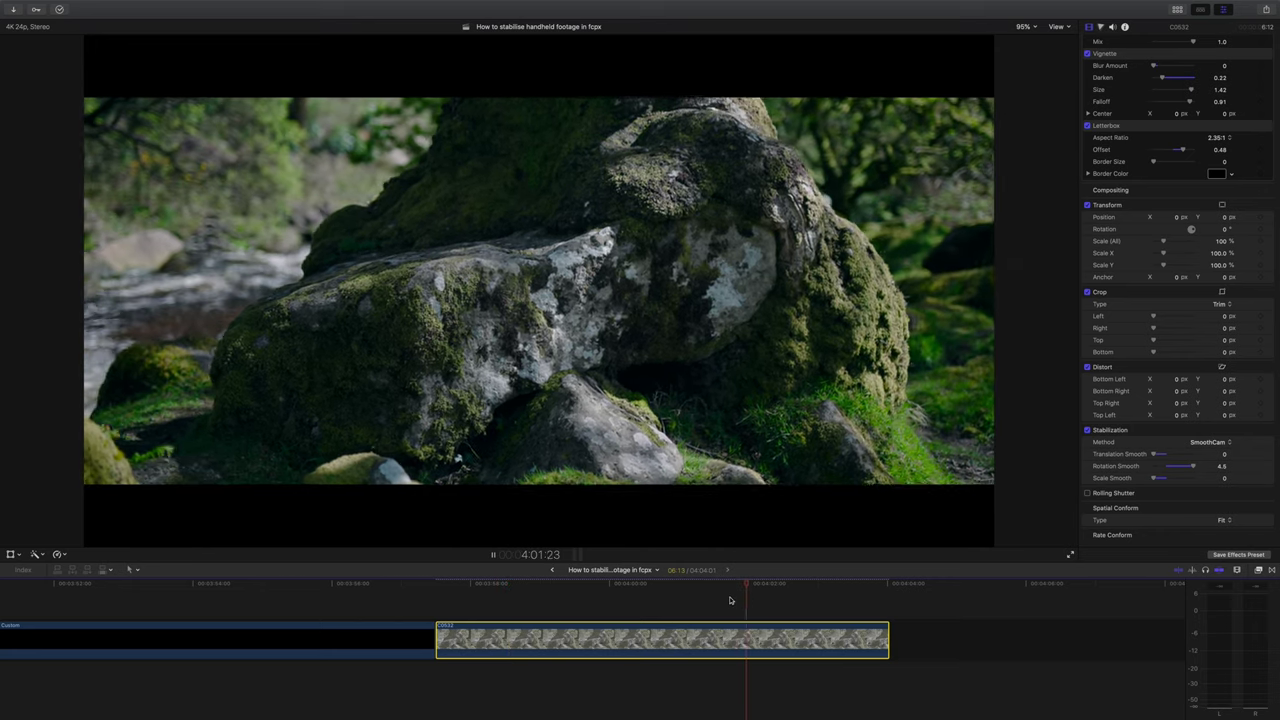
pyautogui.press('space')
pyautogui.click(437, 603)
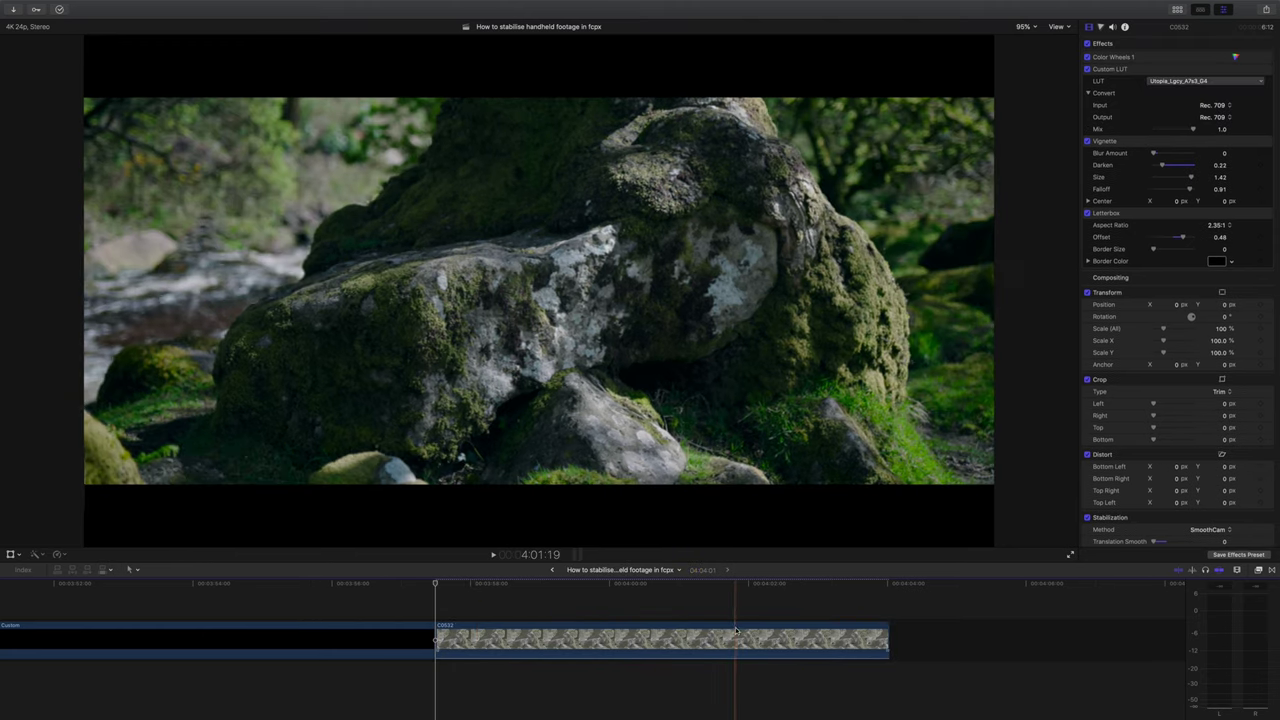
# Step: Set Rotation Smooth to 0 and Scale Smooth to 4.5 to isolate the scale smoothing
pyautogui.scroll(-3, 1180, 400)
pyautogui.moveTo(1155, 467); pyautogui.dragTo(1194, 469)
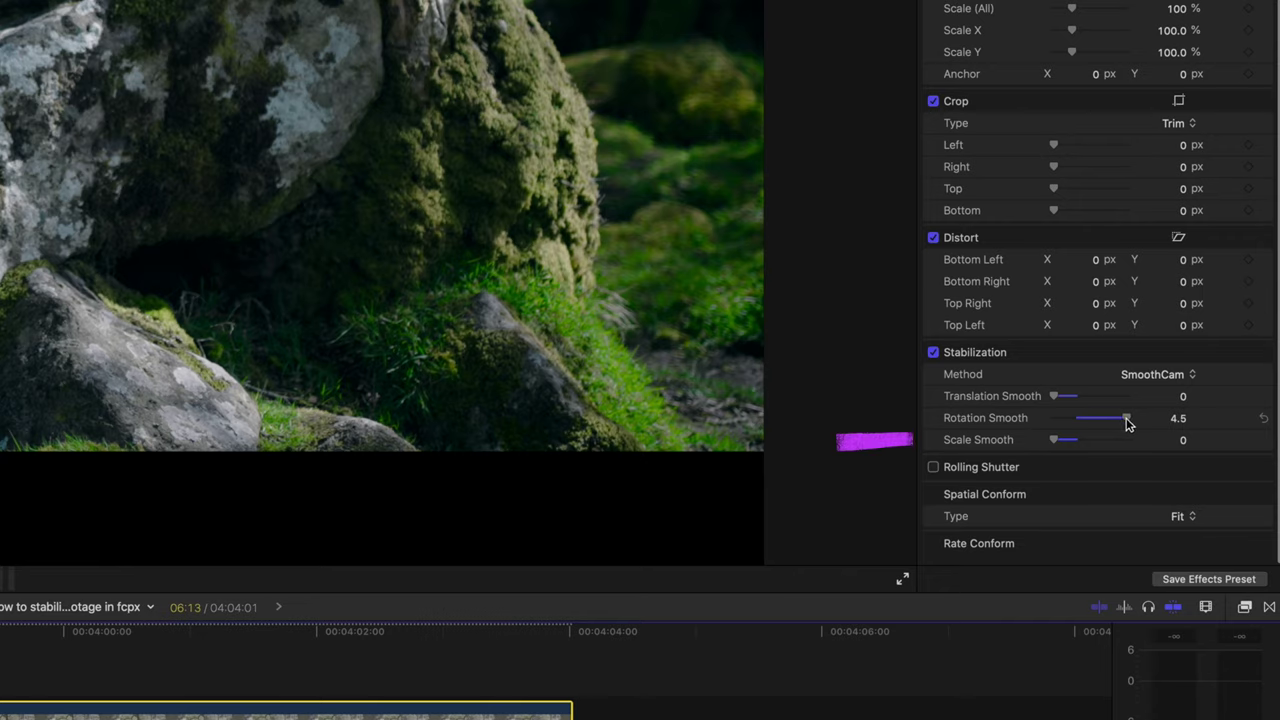
pyautogui.moveTo(1127, 424); pyautogui.dragTo(1240, 446)
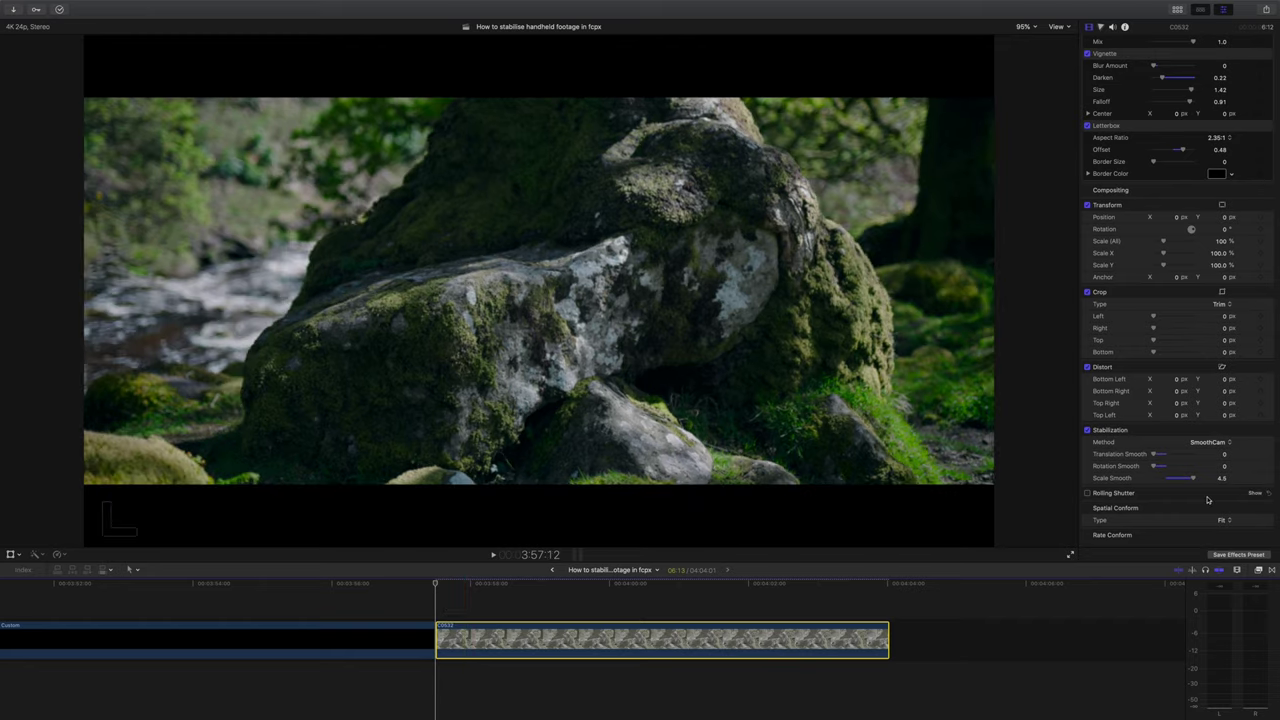
# Step: Fine-tune the SmoothCam stabilization with Scale Smooth at 0, Rotation Smooth at 1.0 and Translation Smooth at 0.48
pyautogui.moveTo(1193, 479); pyautogui.dragTo(1164, 470)
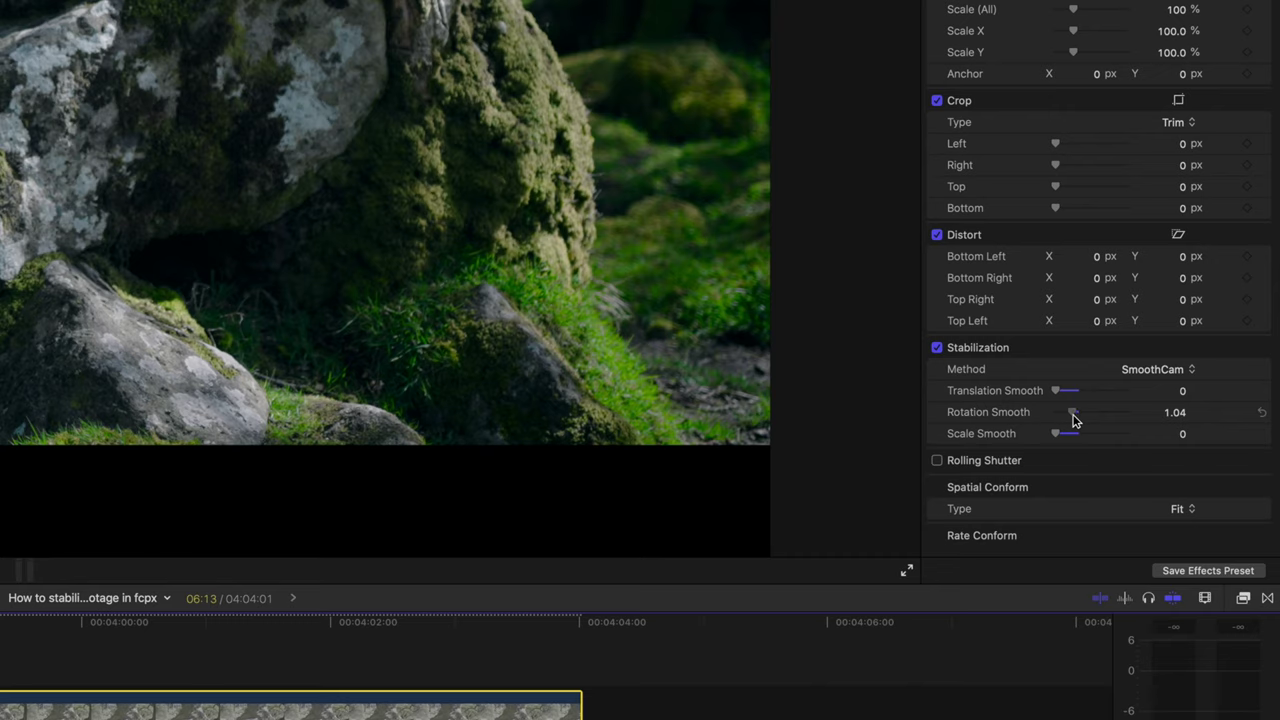
pyautogui.moveTo(1073, 420)
pyautogui.mouseDown()
pyautogui.moveTo(1068, 396)
pyautogui.moveTo(1138, 399)
pyautogui.moveTo(1053, 398)
pyautogui.moveTo(1066, 398)
pyautogui.mouseUp()
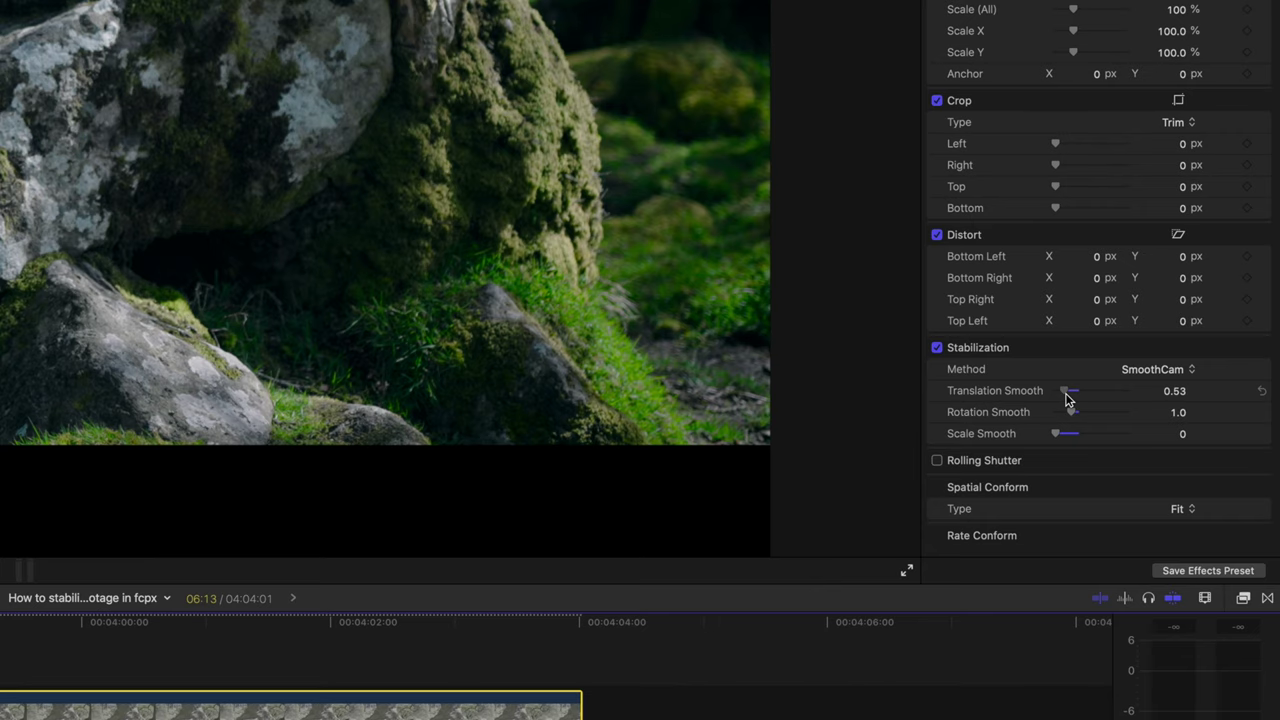
pyautogui.moveTo(1065, 394); pyautogui.dragTo(1064, 394)
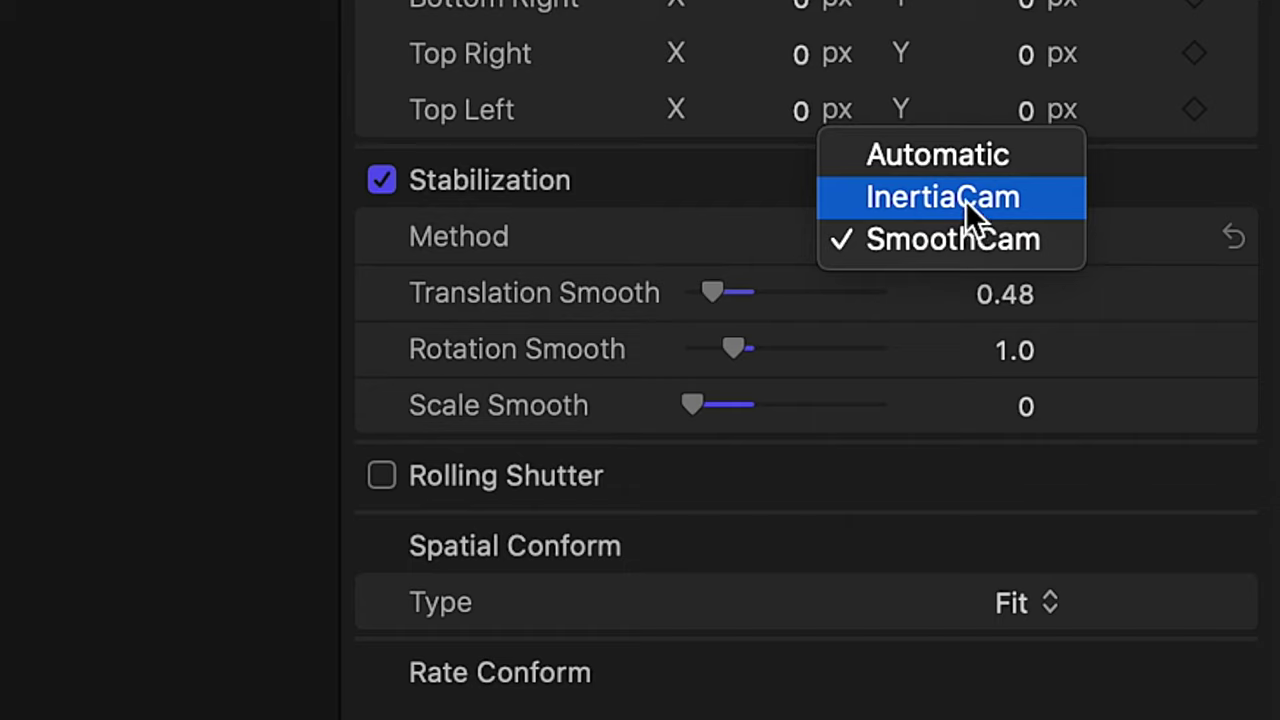
# Step: Switch the clip's stabilization method to InertiaCam
pyautogui.click(965, 200)
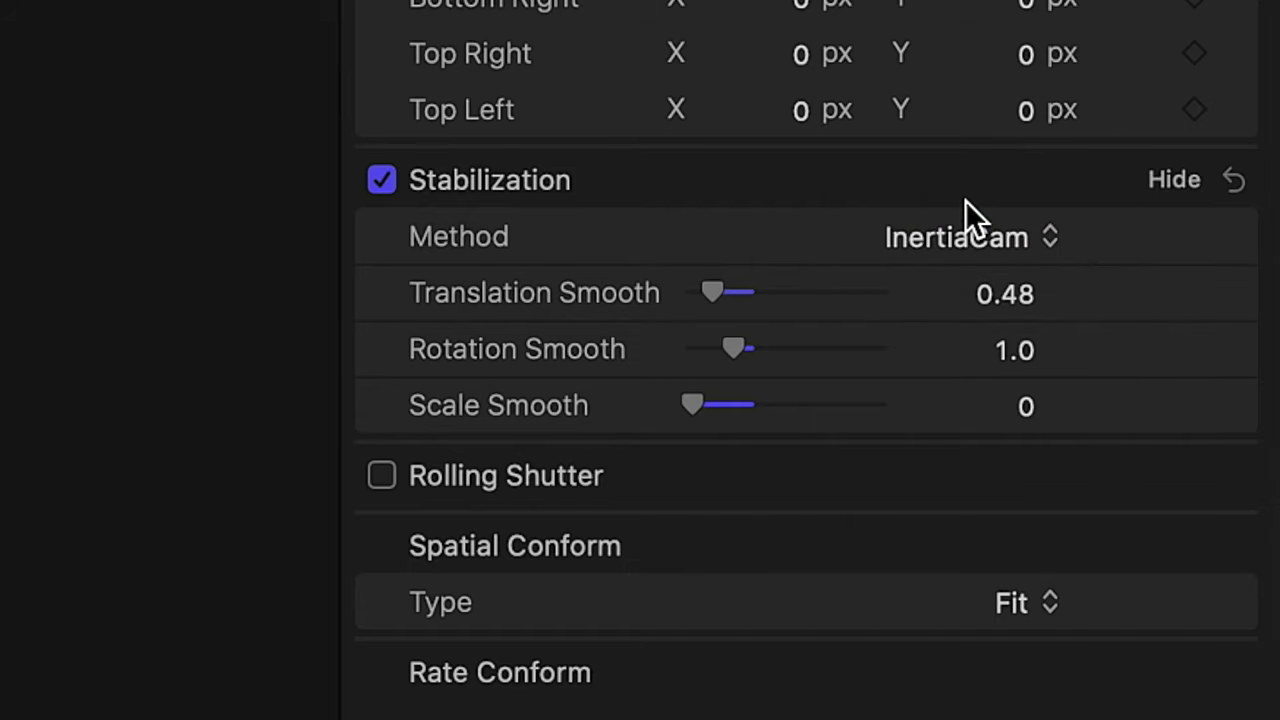